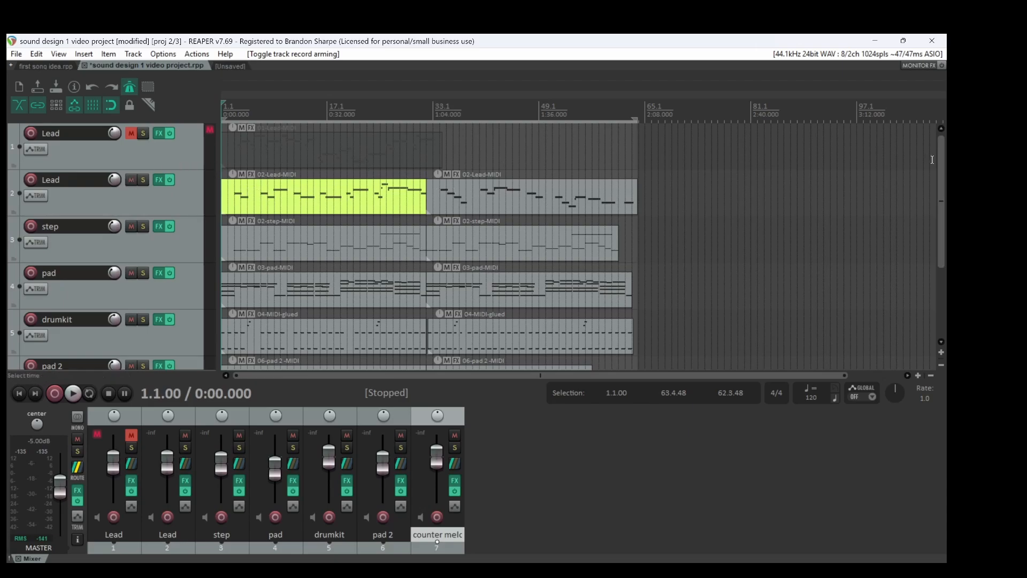
# Look over all tracks in the arrangement and toggle the first Lead track's mute off and back on
pyautogui.scroll(-3, 934, 187)
pyautogui.scroll(3, 934, 187)
pyautogui.moveTo(938, 217); pyautogui.dragTo(935, 252)
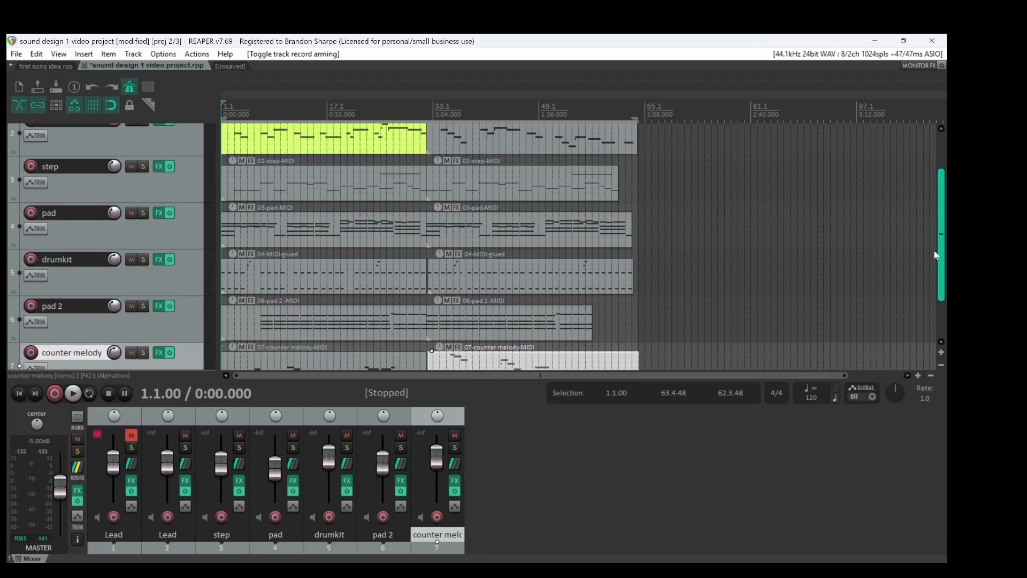
pyautogui.scroll(2, 277, 170)
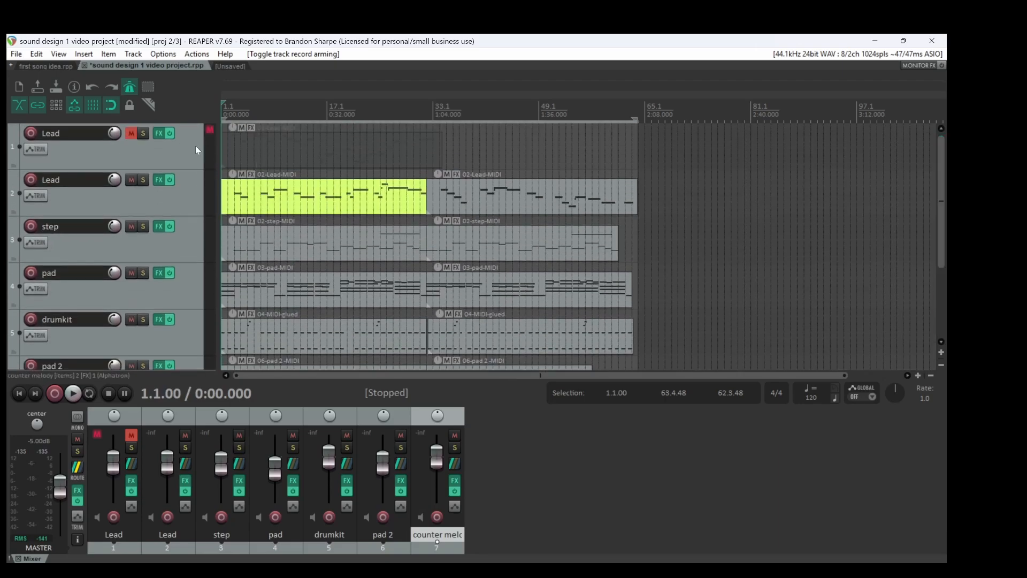
pyautogui.click(132, 136)
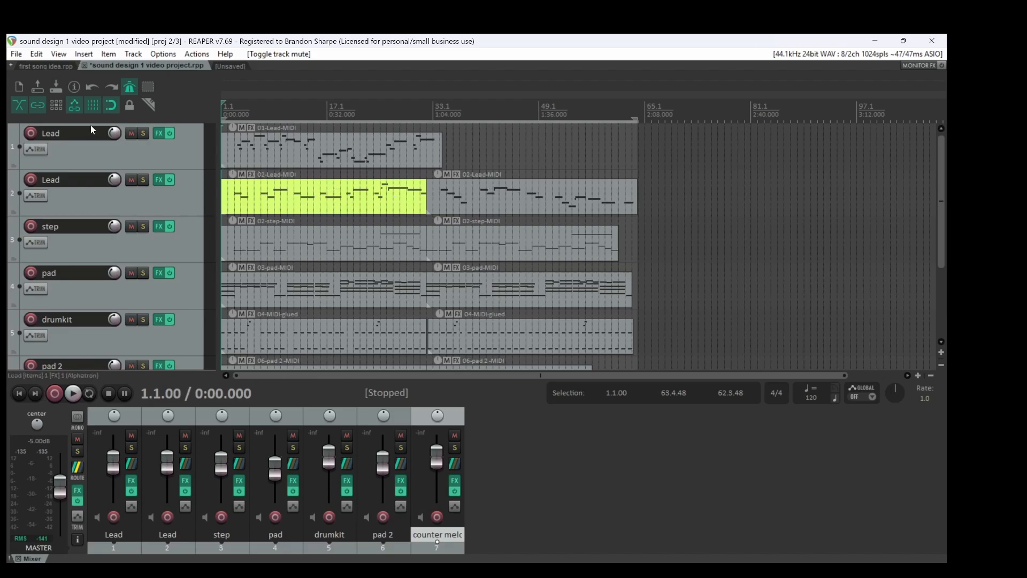
pyautogui.click(131, 133)
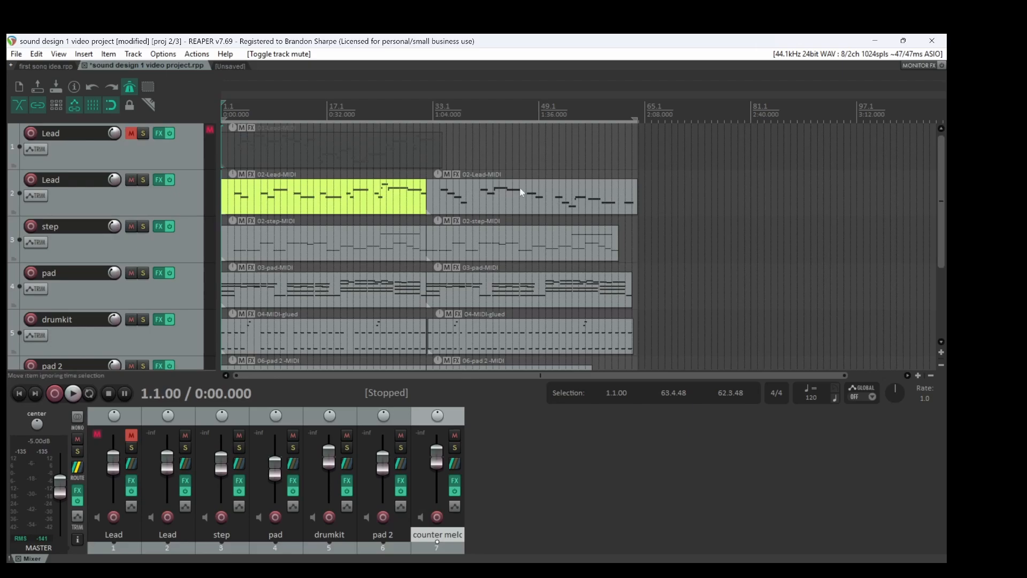
pyautogui.scroll(-2, 942, 169)
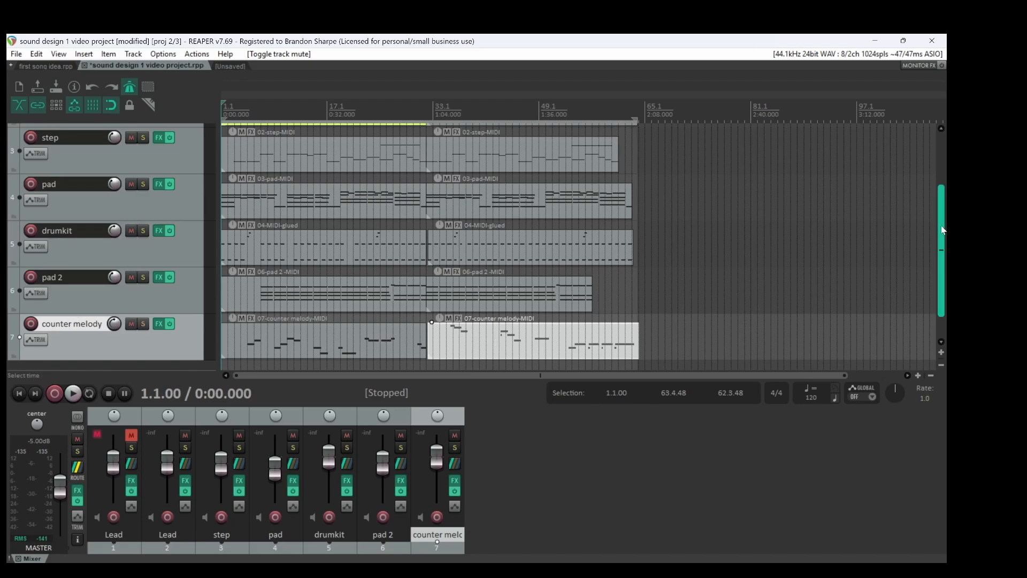
pyautogui.scroll(2, 941, 228)
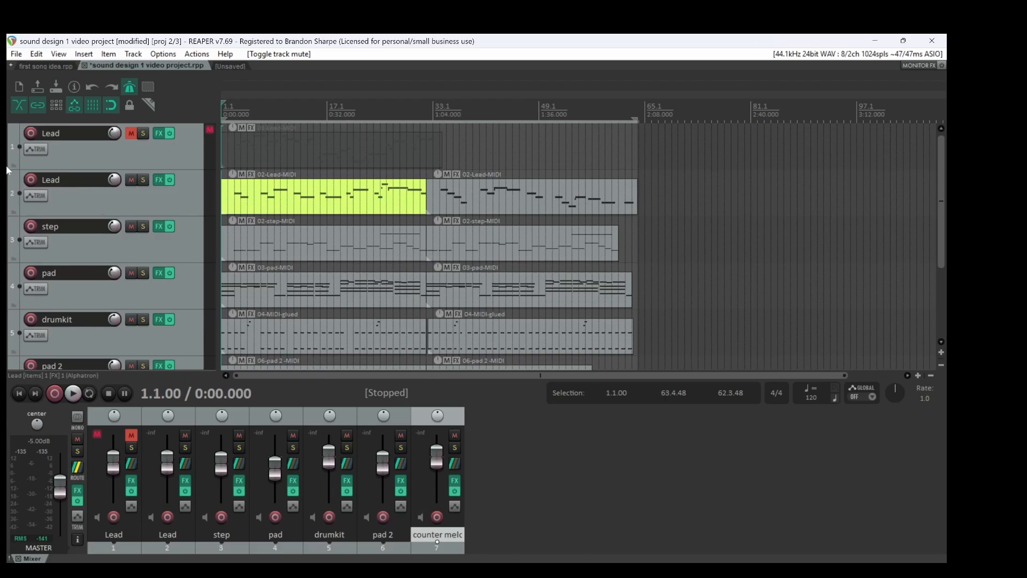
# Audition the second Lead track with record arming and inspect the Tube Delay and Alphatron plug-ins in its effects chain
pyautogui.click(31, 182)
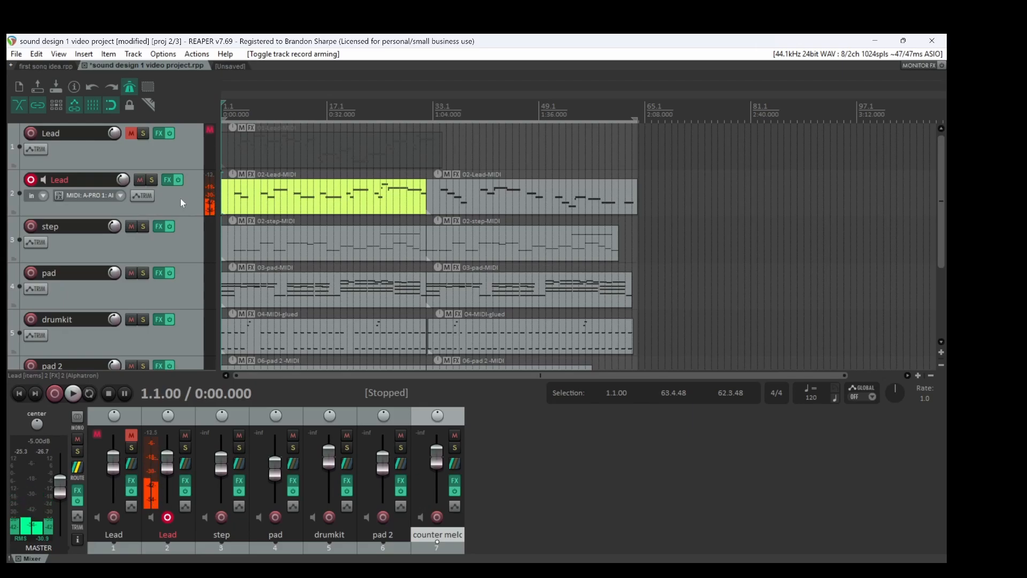
pyautogui.click(32, 180)
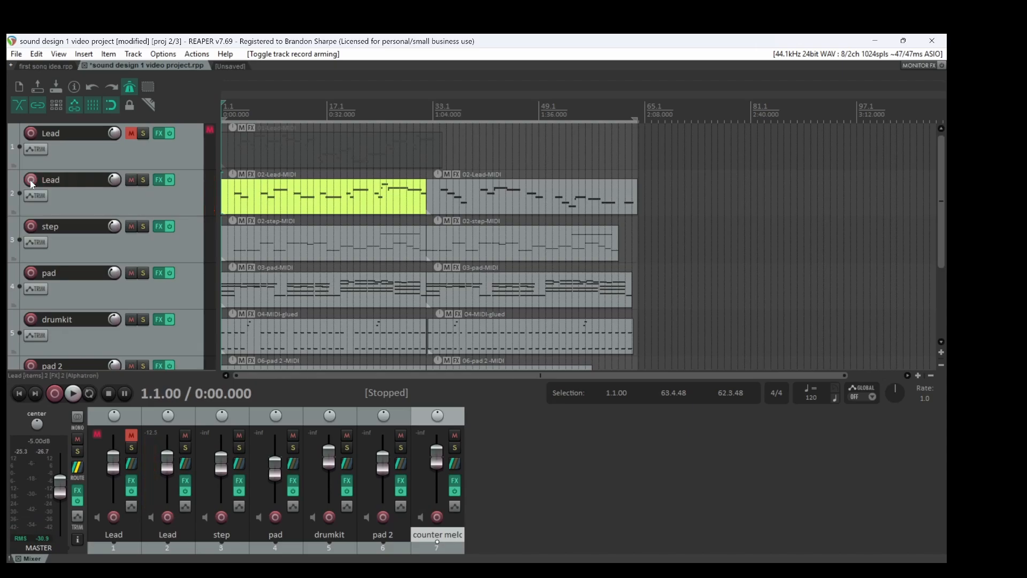
pyautogui.click(160, 180)
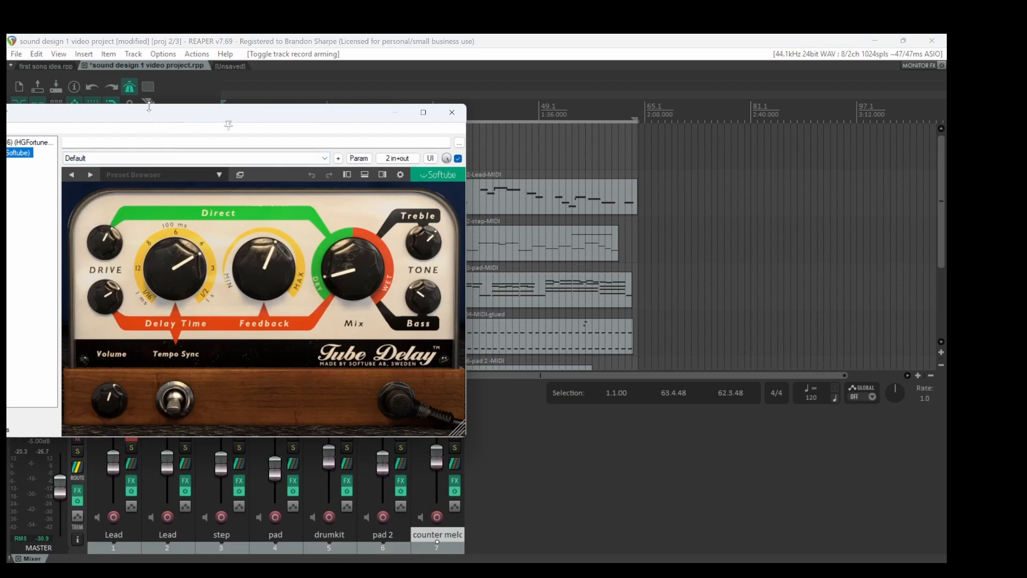
pyautogui.moveTo(143, 115); pyautogui.dragTo(367, 110)
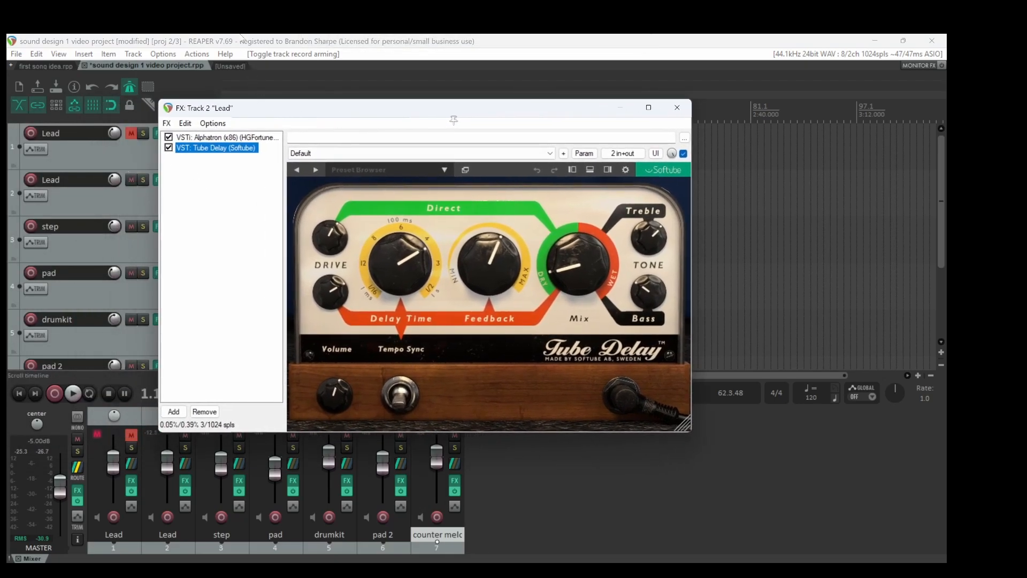
pyautogui.click(230, 138)
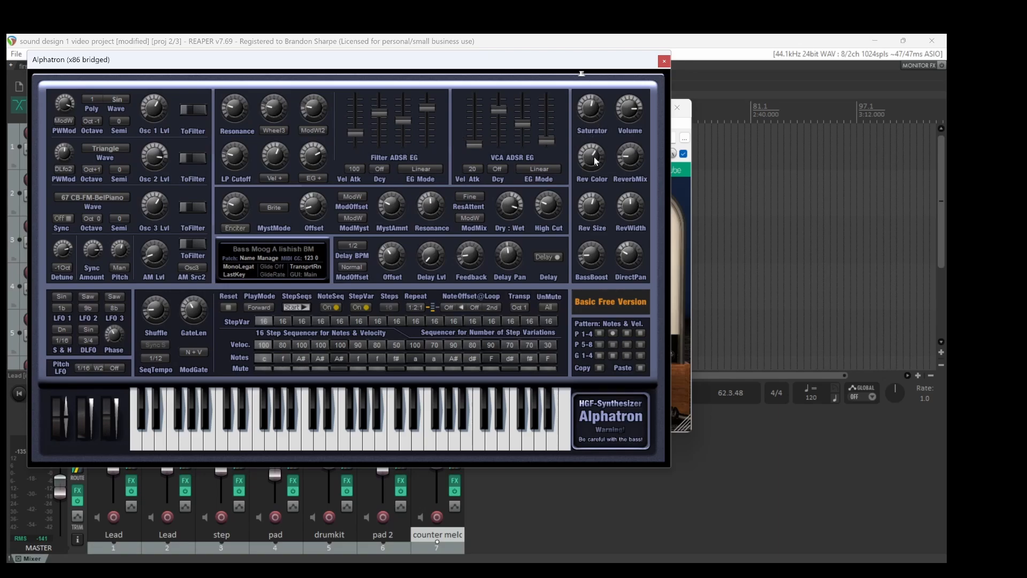
pyautogui.click(663, 62)
pyautogui.click(677, 107)
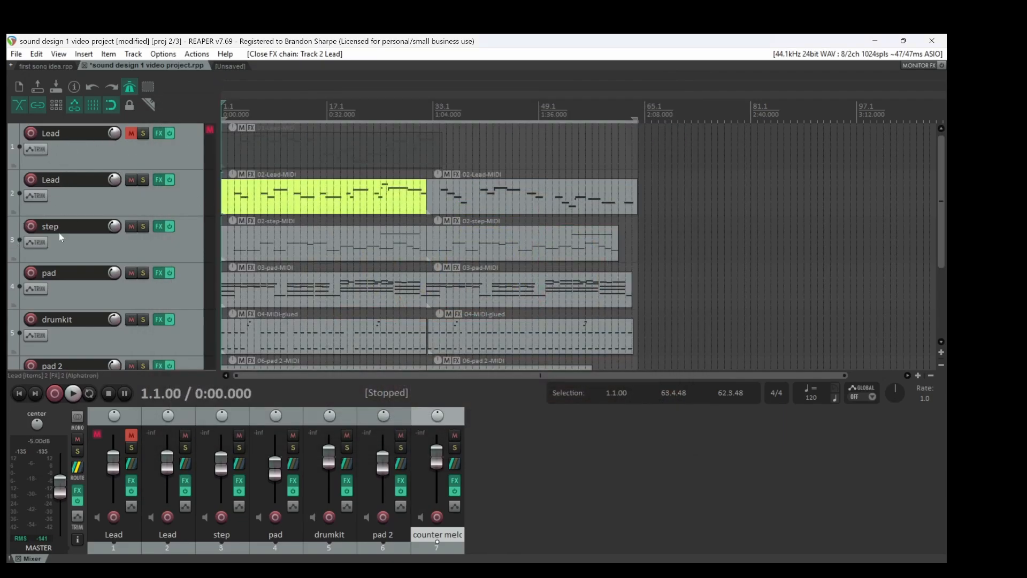
# Arm the step track to audition its sound, inspect its Alphatron synth settings, and disarm it
pyautogui.click(31, 225)
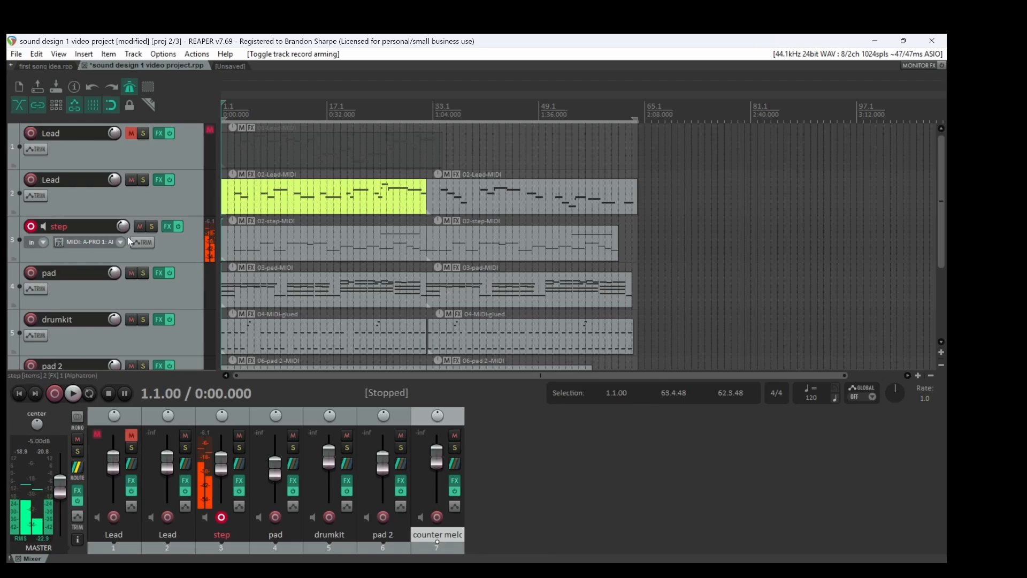
pyautogui.click(167, 226)
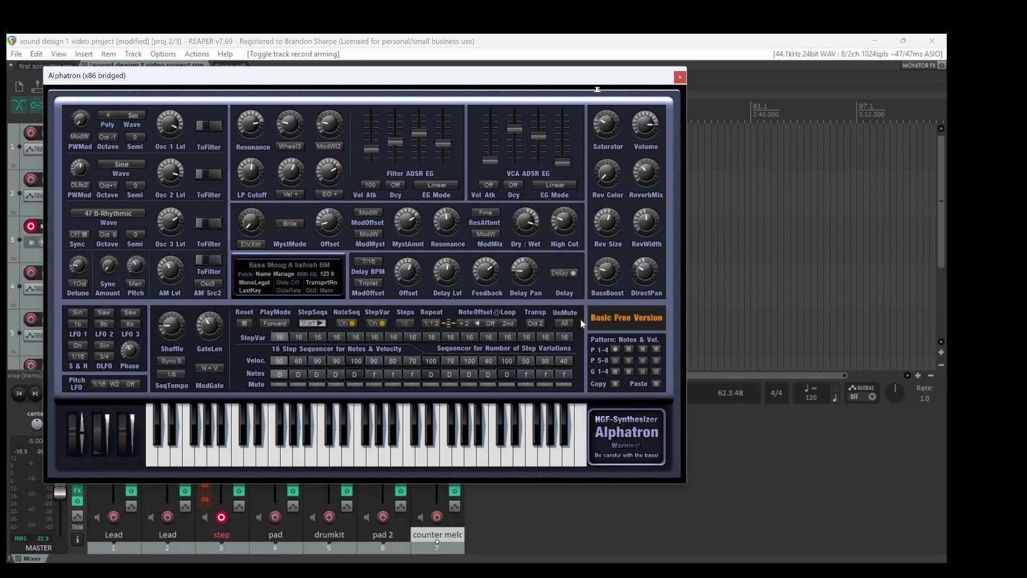
pyautogui.click(680, 77)
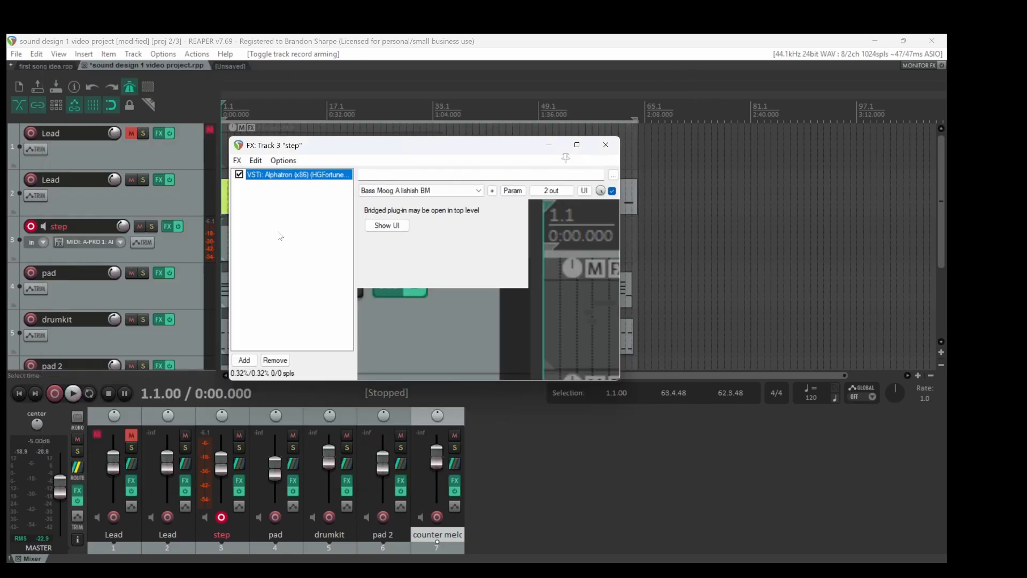
pyautogui.click(31, 227)
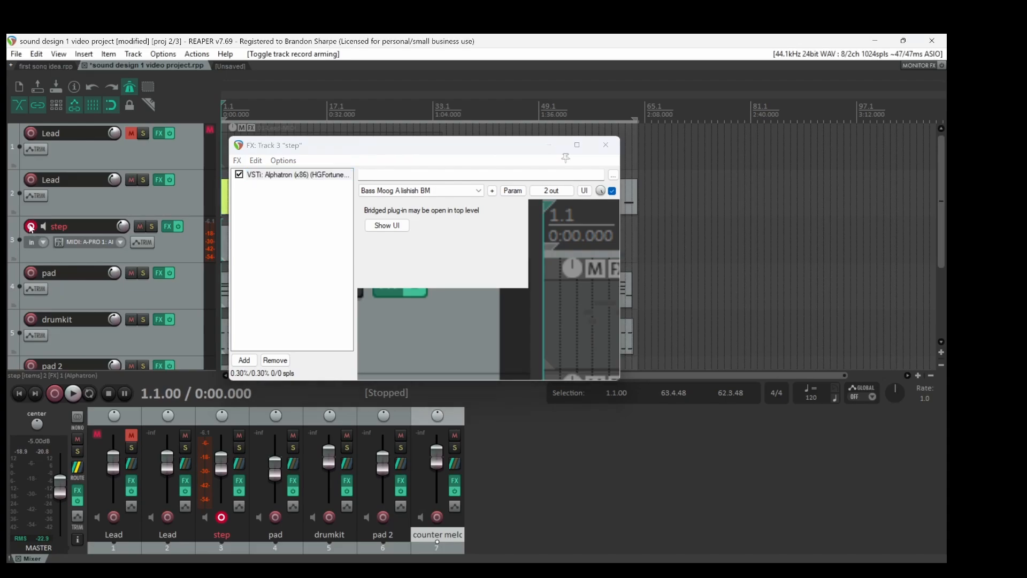
# Arm the pad track for live playing and inspect the settings of its Alphatron synth
pyautogui.click(32, 272)
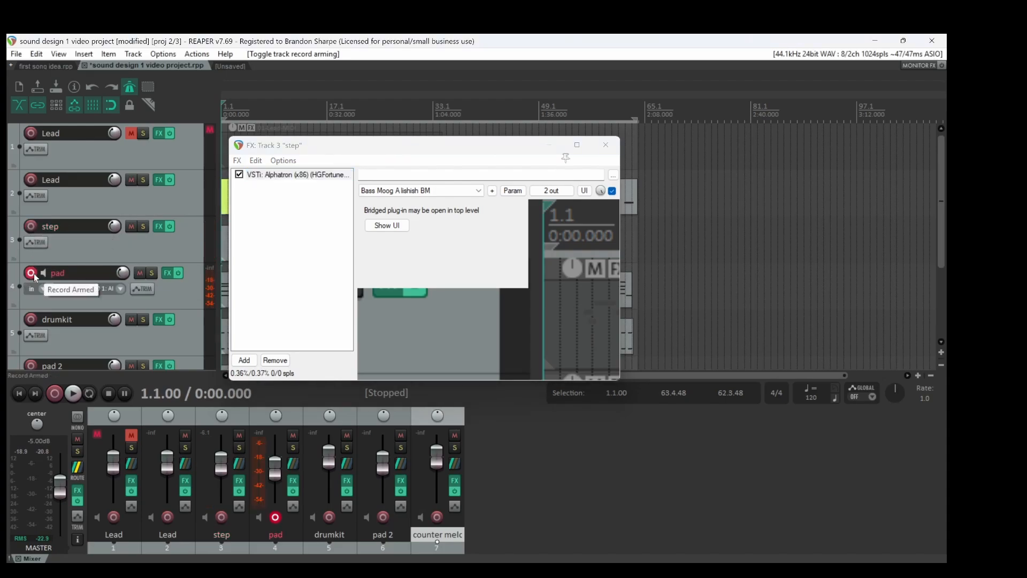
pyautogui.doubleClick(310, 176)
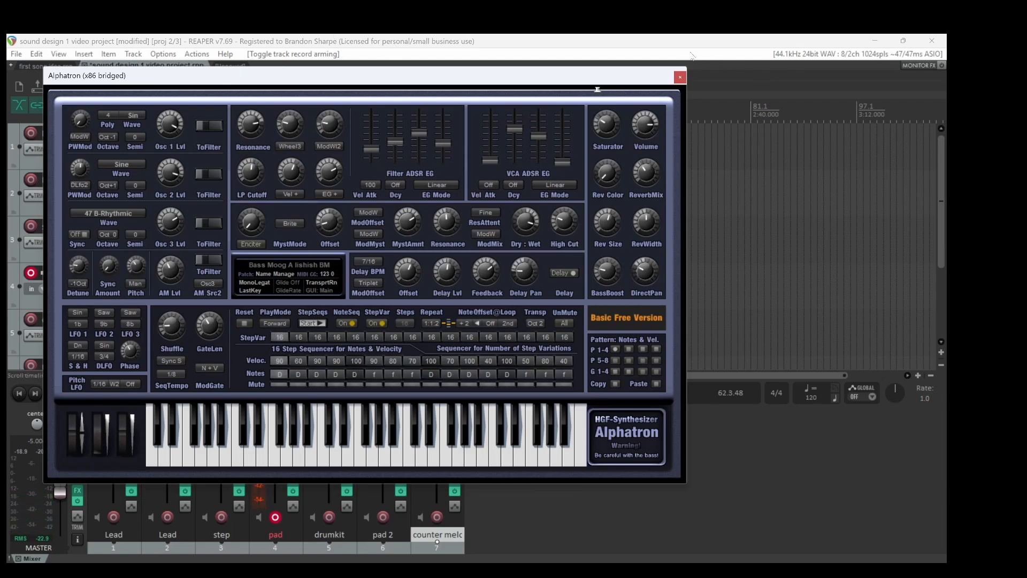
pyautogui.click(678, 79)
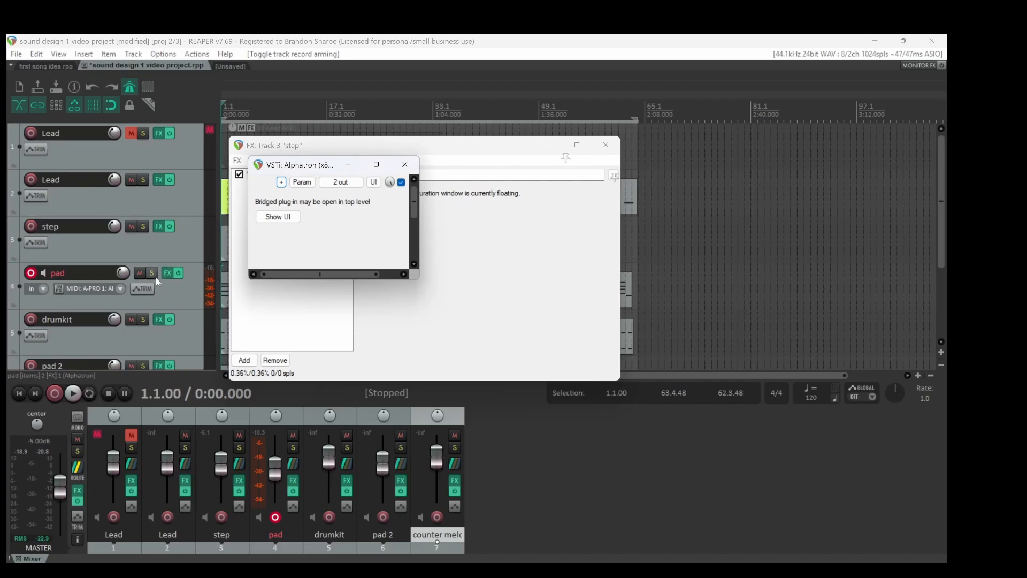
pyautogui.click(170, 276)
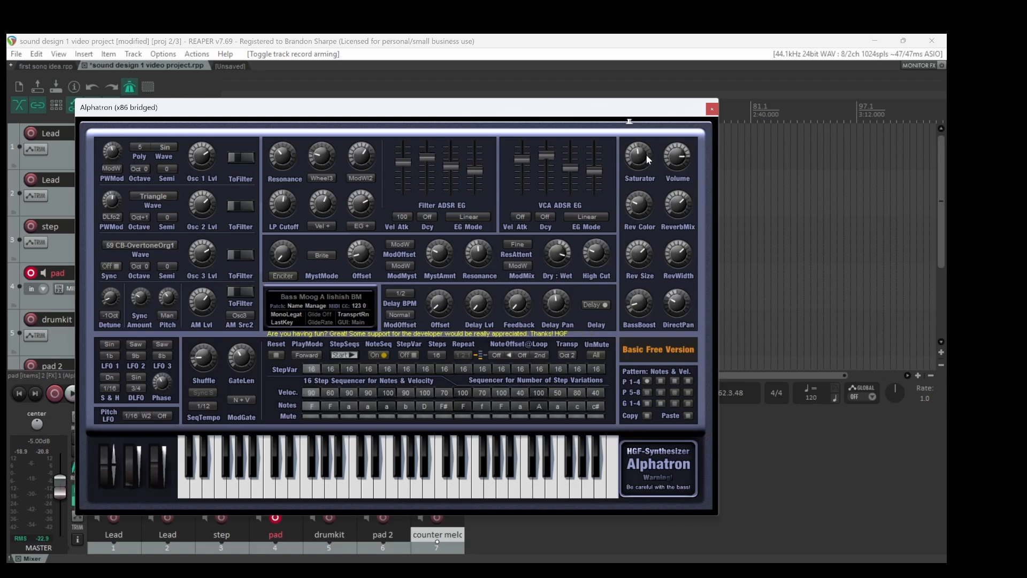
pyautogui.click(712, 109)
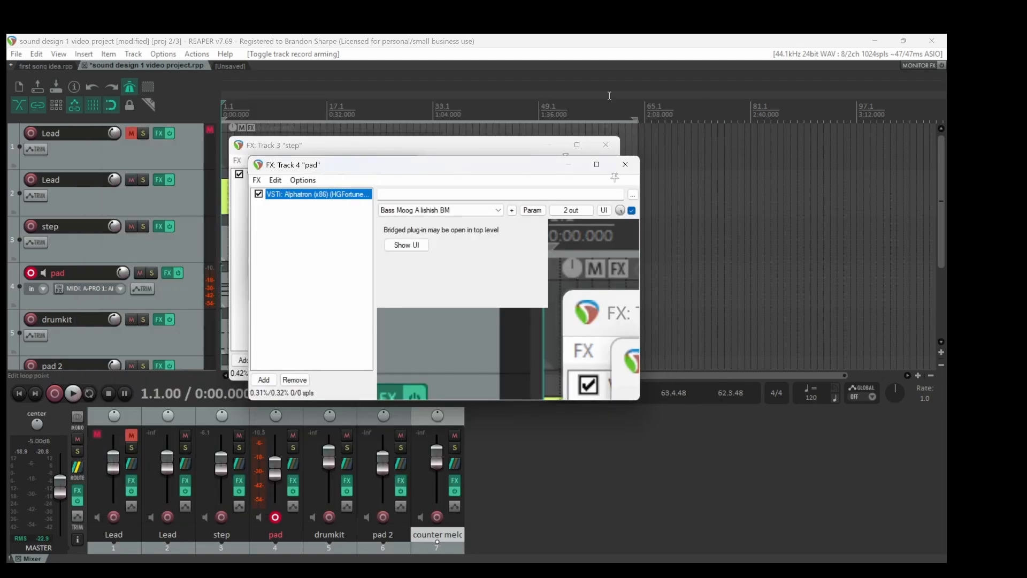
# Open the drumkit track's Kontakt instrument and audition the snare, kick and cymbals of The Invasion kit
pyautogui.click(122, 349)
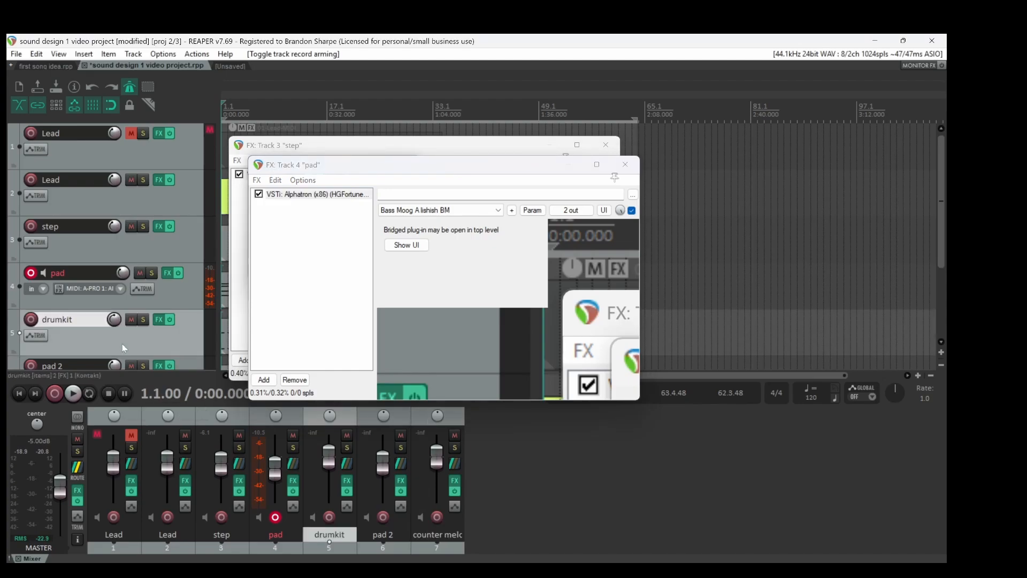
pyautogui.click(159, 321)
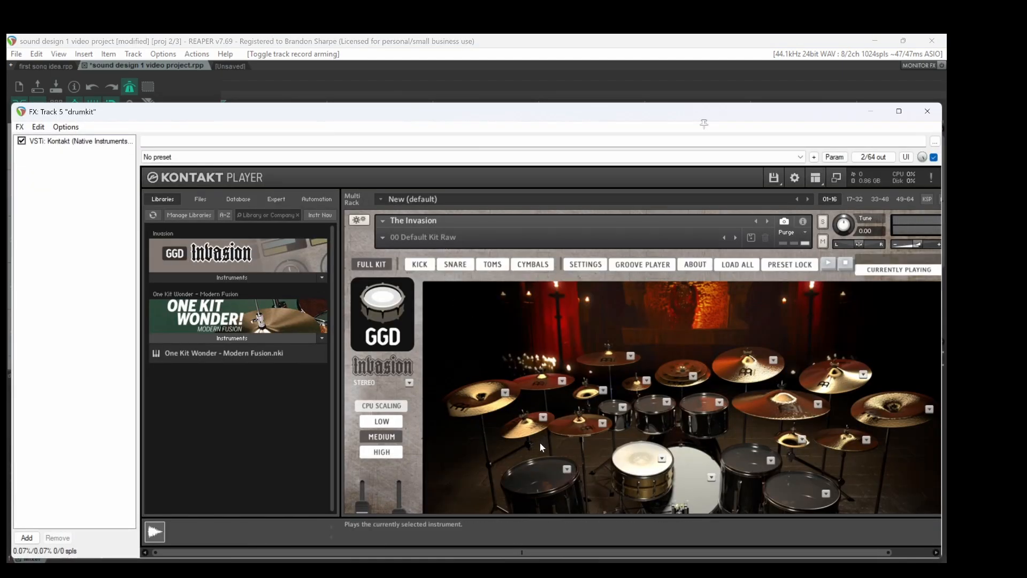
pyautogui.click(643, 451)
pyautogui.click(644, 450)
pyautogui.click(686, 470)
pyautogui.click(741, 379)
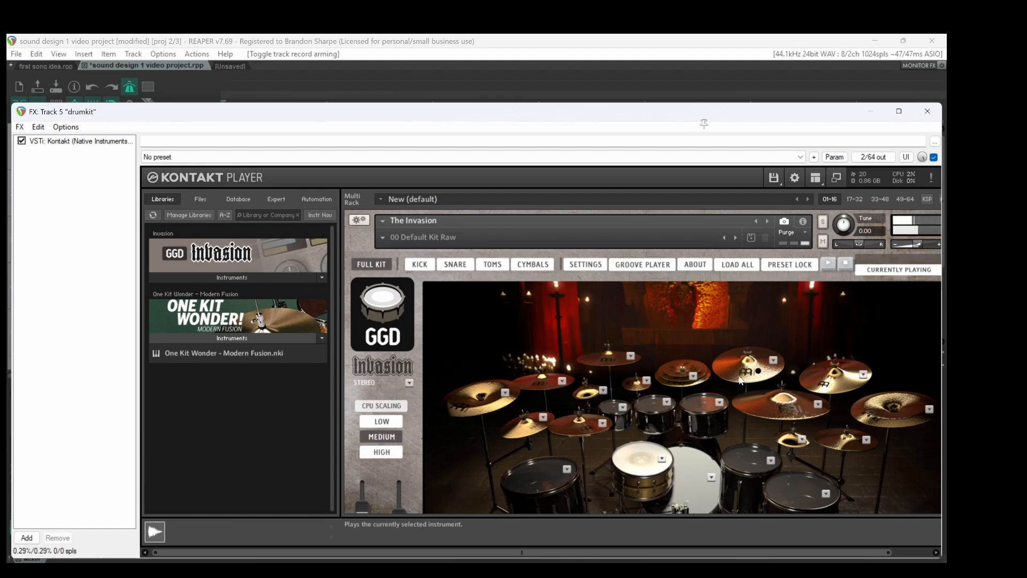
pyautogui.click(779, 406)
pyautogui.click(823, 385)
pyautogui.click(475, 399)
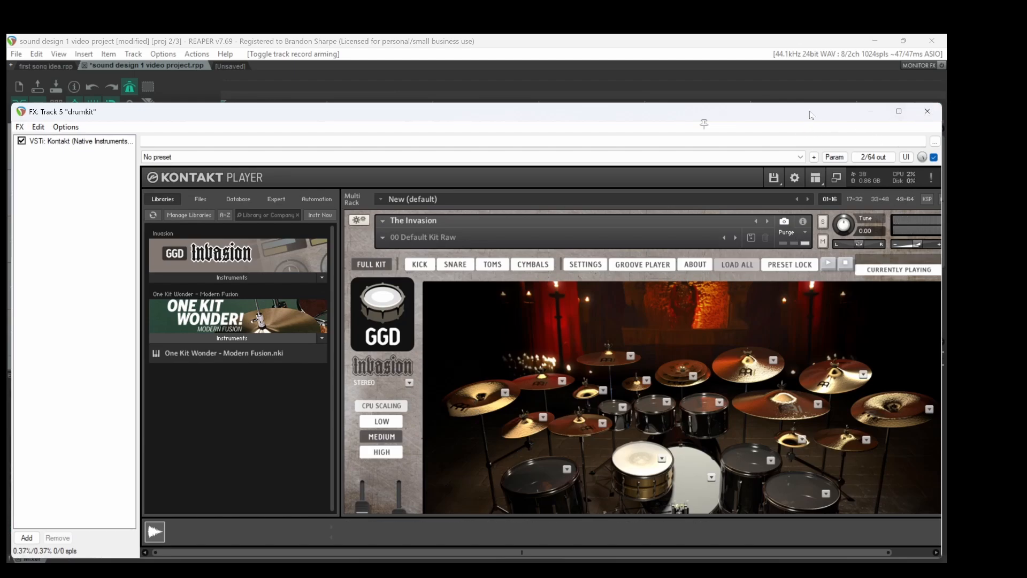
pyautogui.click(927, 111)
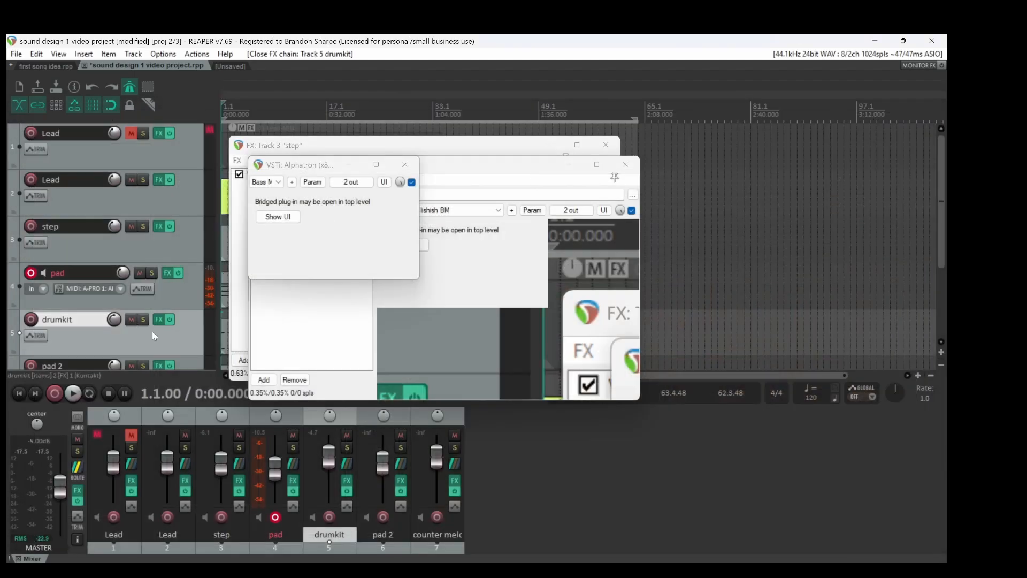
# Disarm the pad track and recheck the drumkit track's Kontakt instrument with the track temporarily armed
pyautogui.scroll(-5, 152, 332)
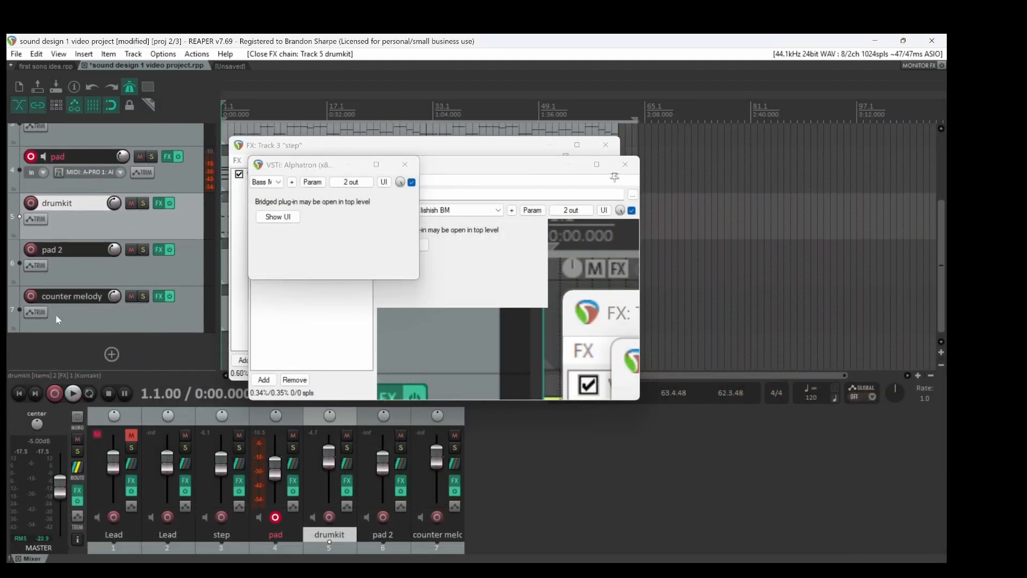
pyautogui.click(31, 156)
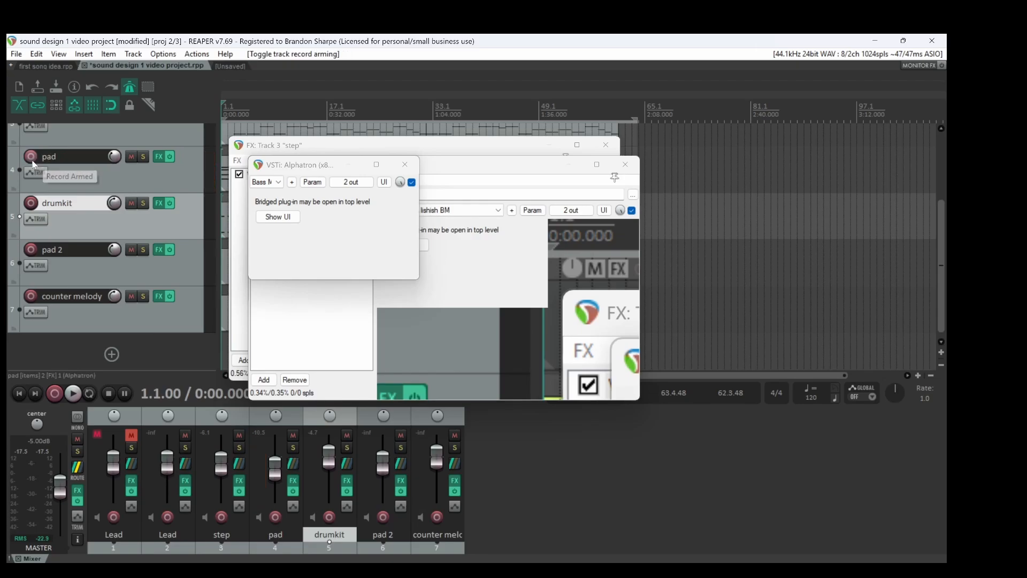
pyautogui.click(33, 204)
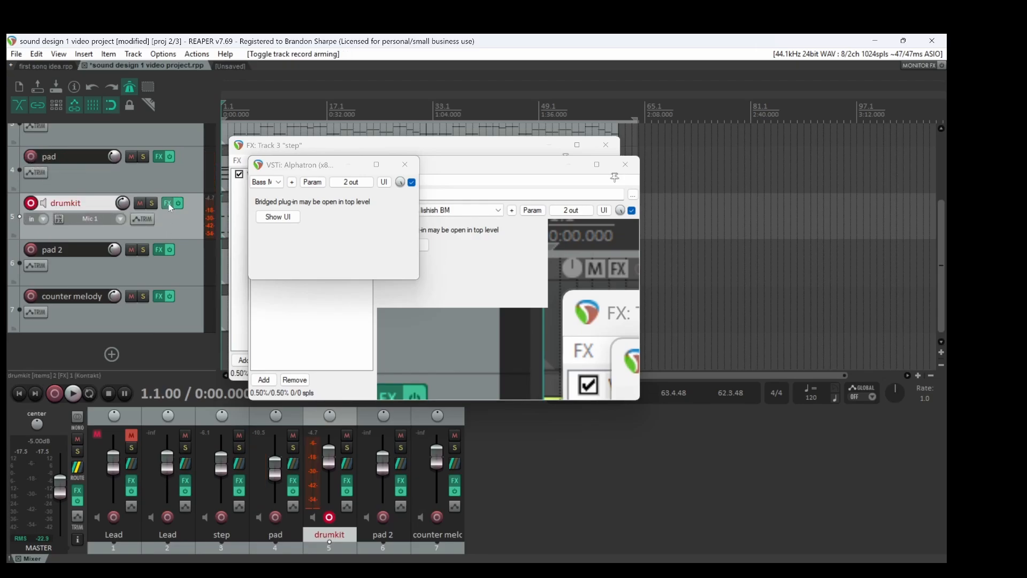
pyautogui.click(168, 203)
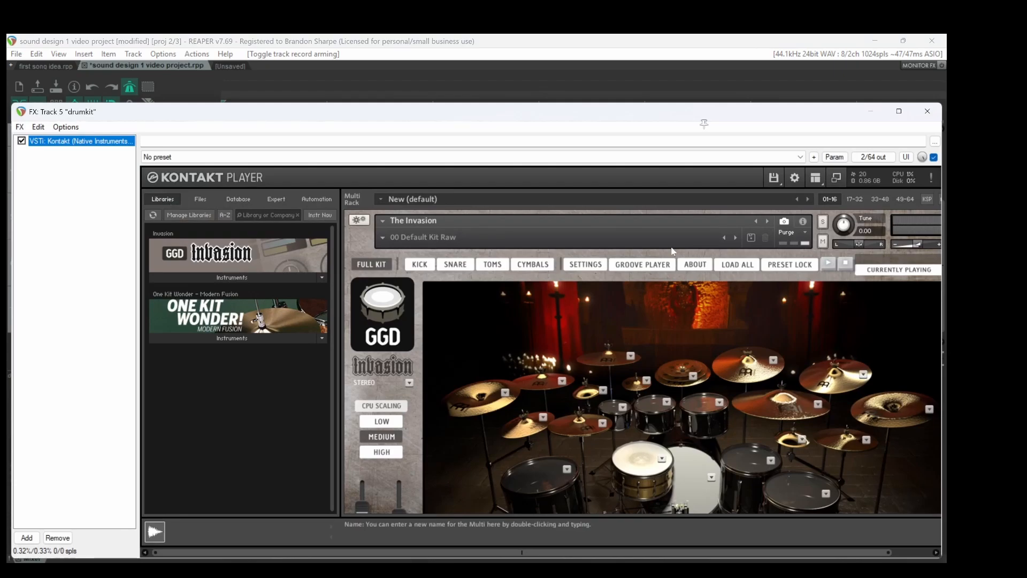
pyautogui.click(925, 112)
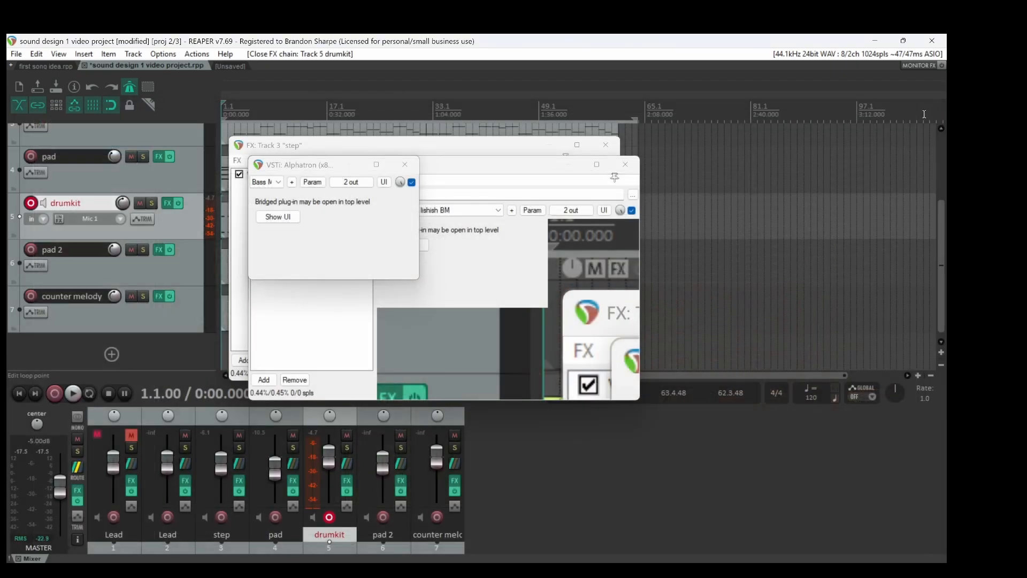
pyautogui.click(30, 203)
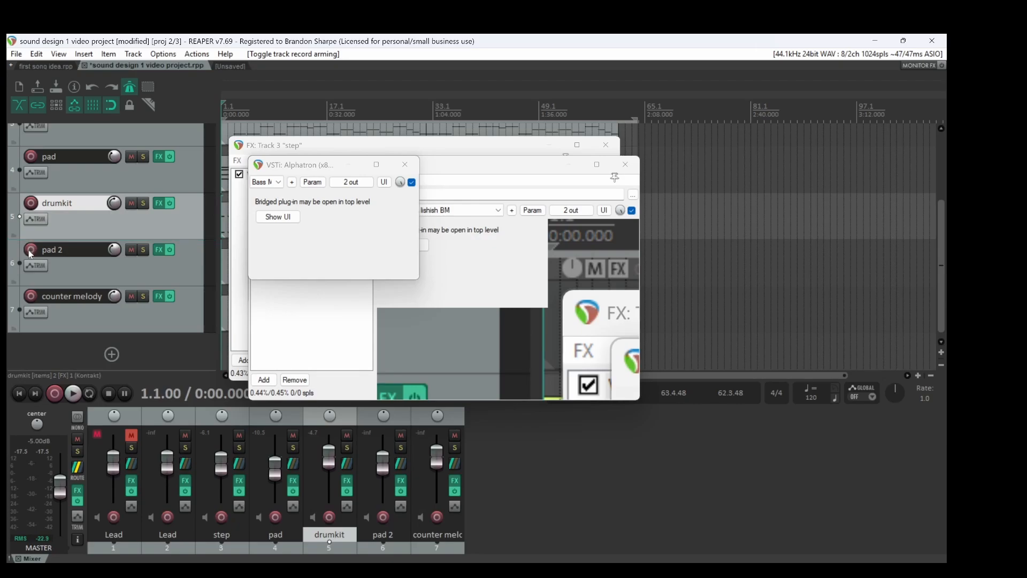
# Arm the pad 2 track to audition its sound and inspect its Alphatron synth settings
pyautogui.click(30, 250)
pyautogui.click(169, 250)
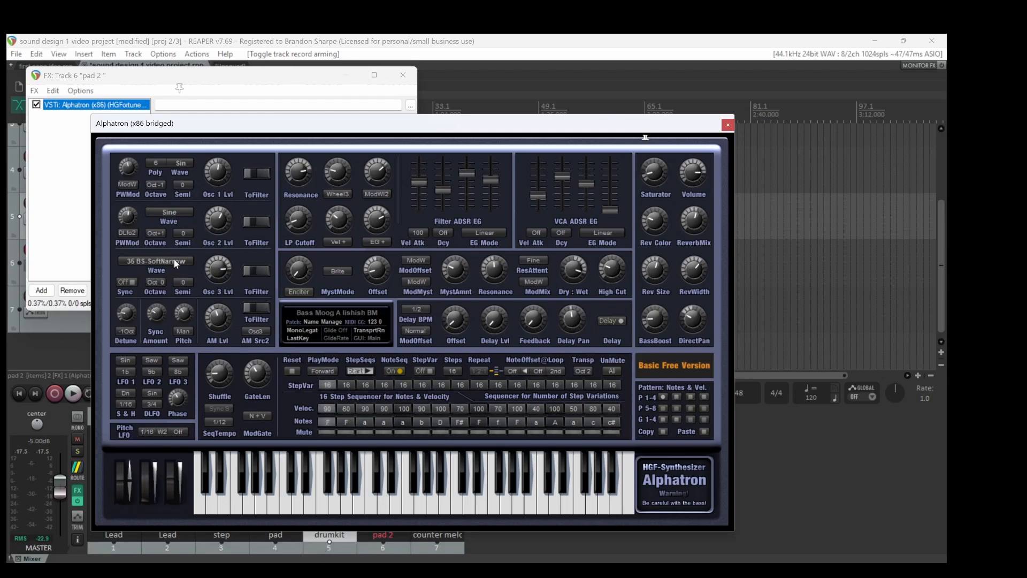
pyautogui.moveTo(374, 563)
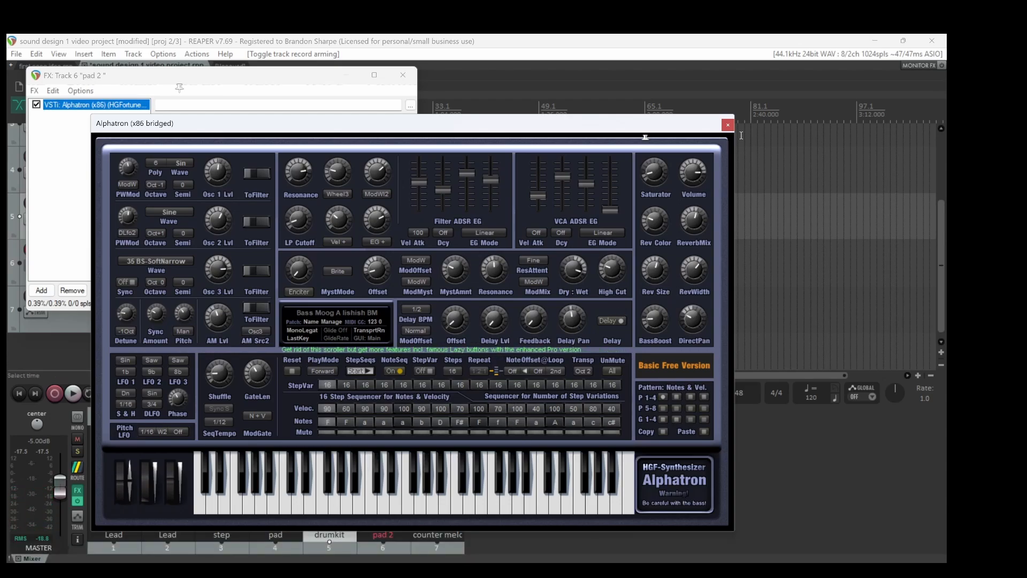
pyautogui.click(728, 125)
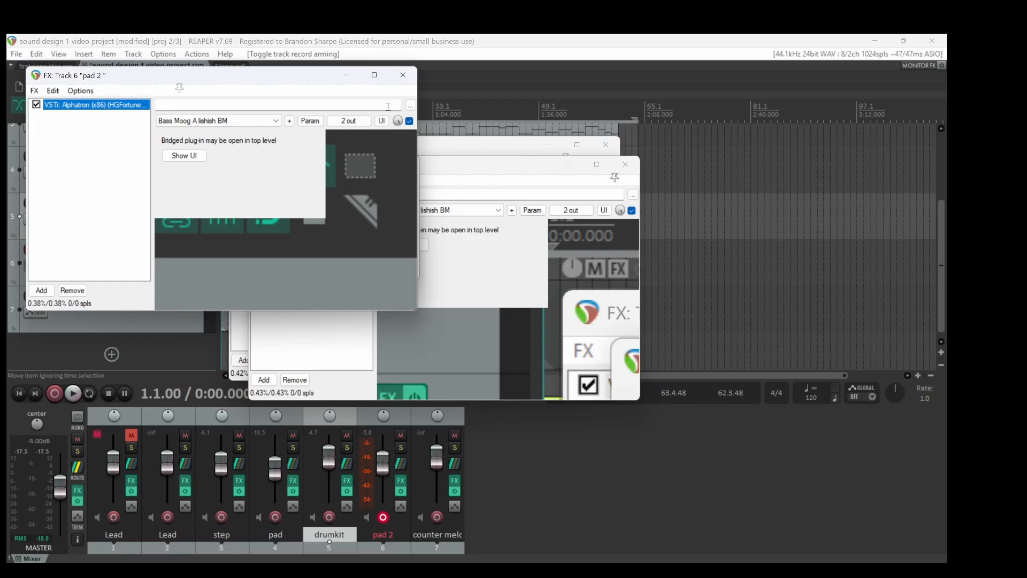
# Close the open plug-in and FX chain windows of the pad 2, step and pad tracks and disarm pad 2
pyautogui.click(403, 74)
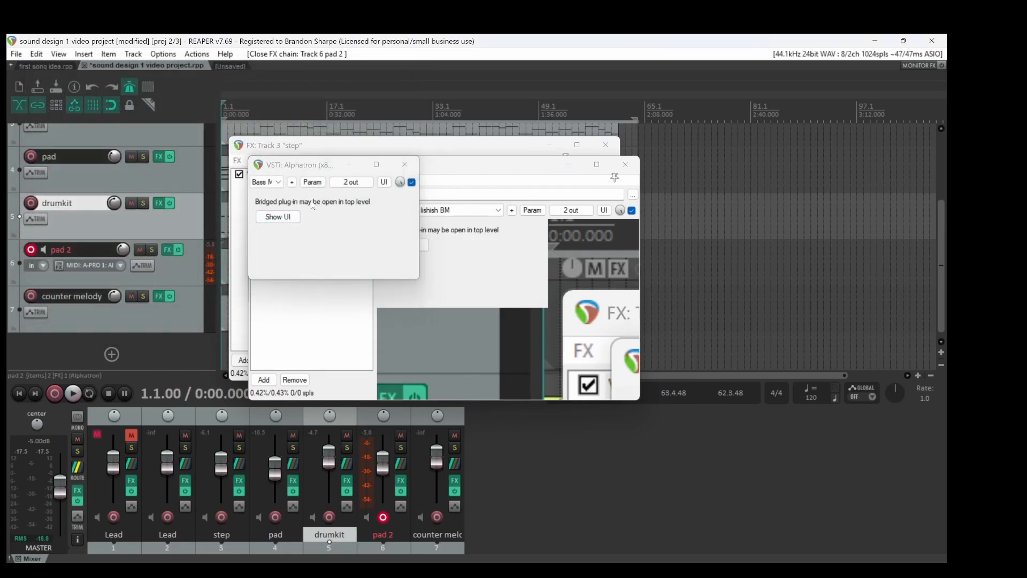
pyautogui.click(404, 164)
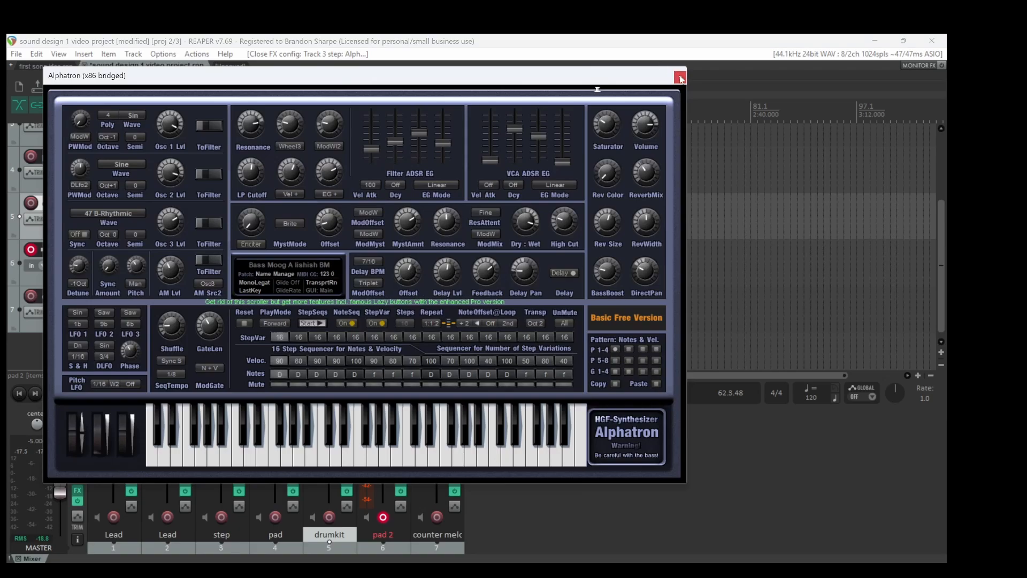
pyautogui.click(680, 76)
pyautogui.click(624, 164)
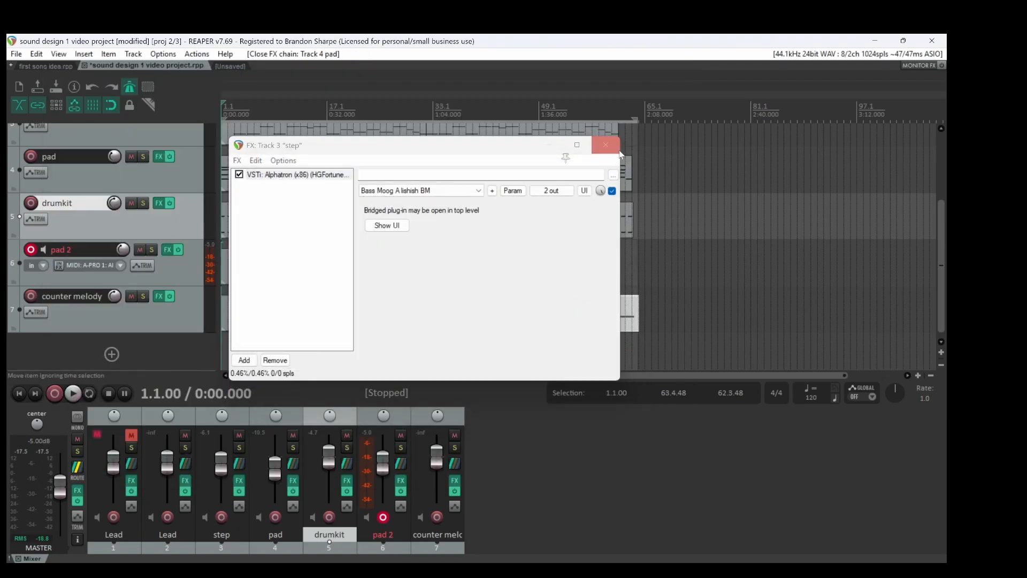
pyautogui.click(606, 145)
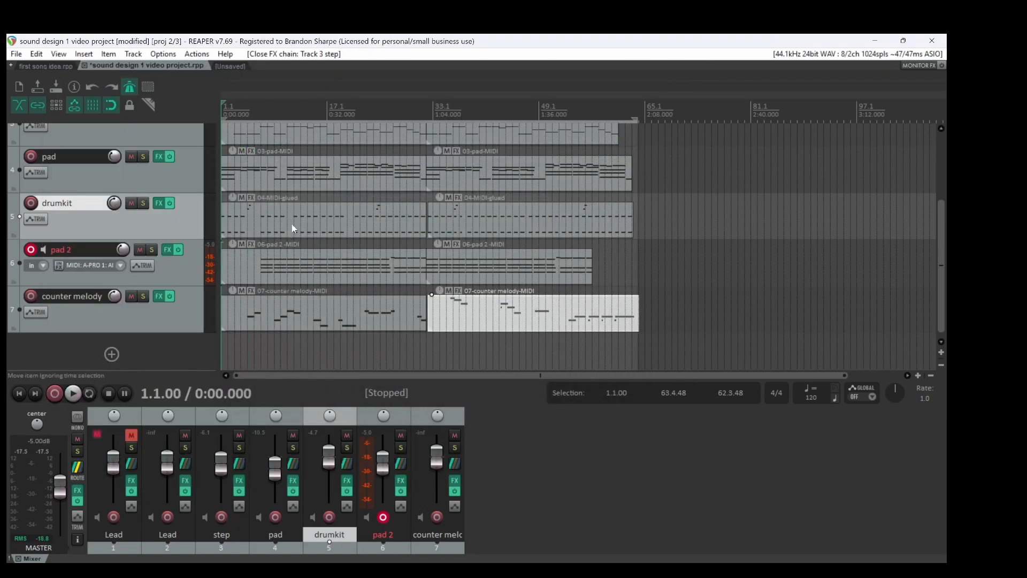
pyautogui.click(27, 249)
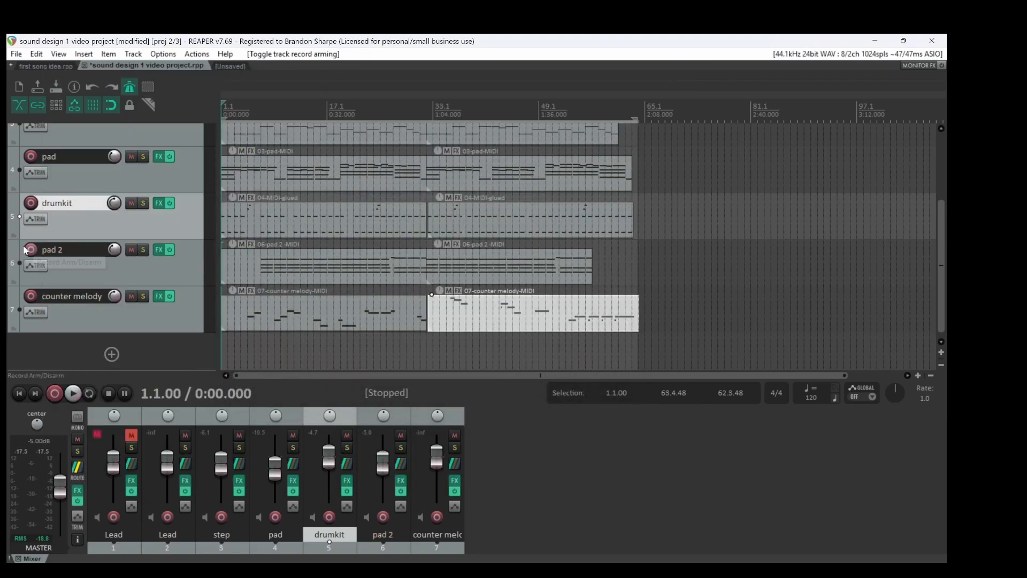
# Audition the counter melody track with it temporarily armed and inspect its Alphatron synth settings
pyautogui.click(31, 295)
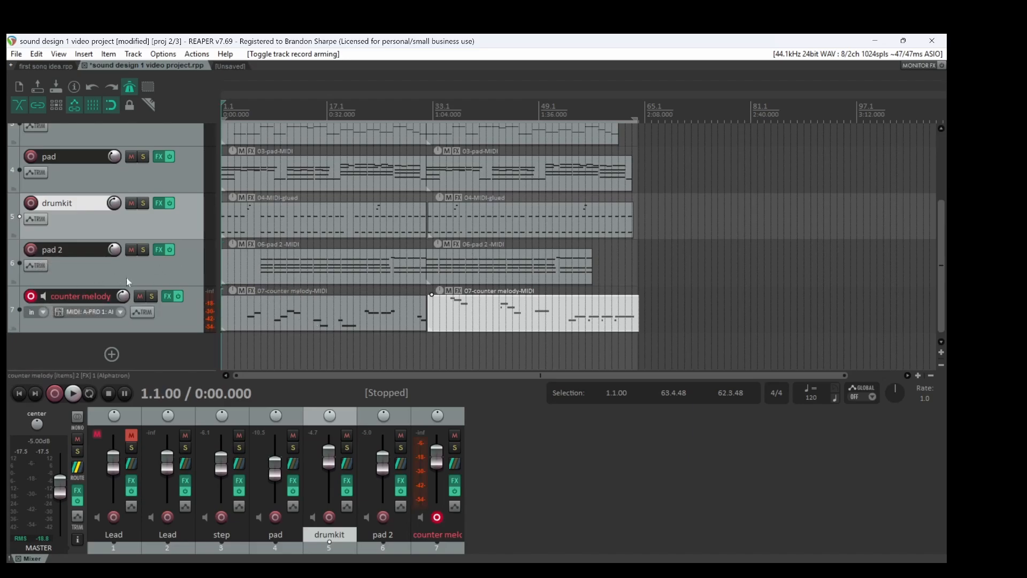
pyautogui.click(166, 296)
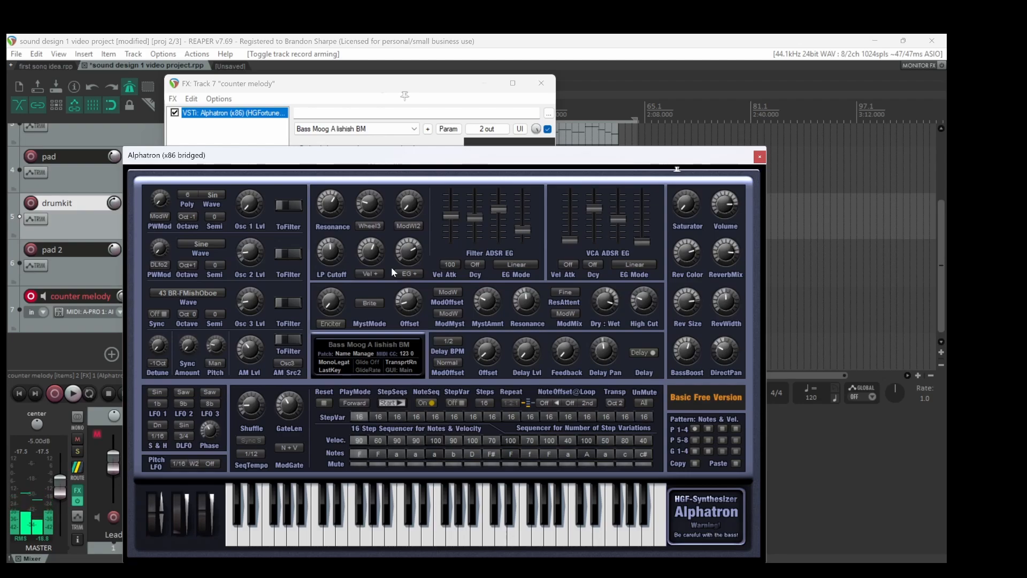
pyautogui.click(760, 157)
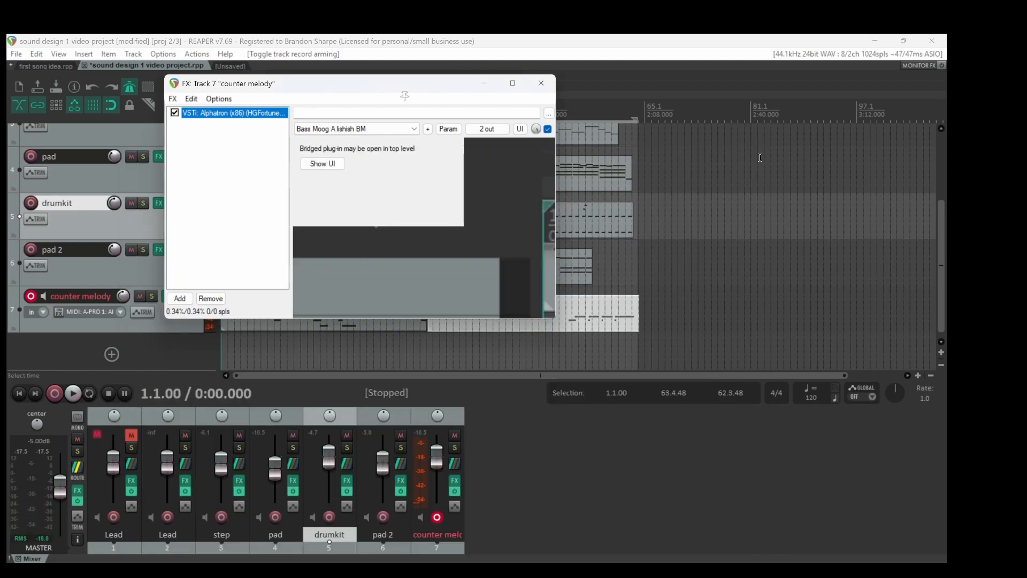
pyautogui.click(541, 83)
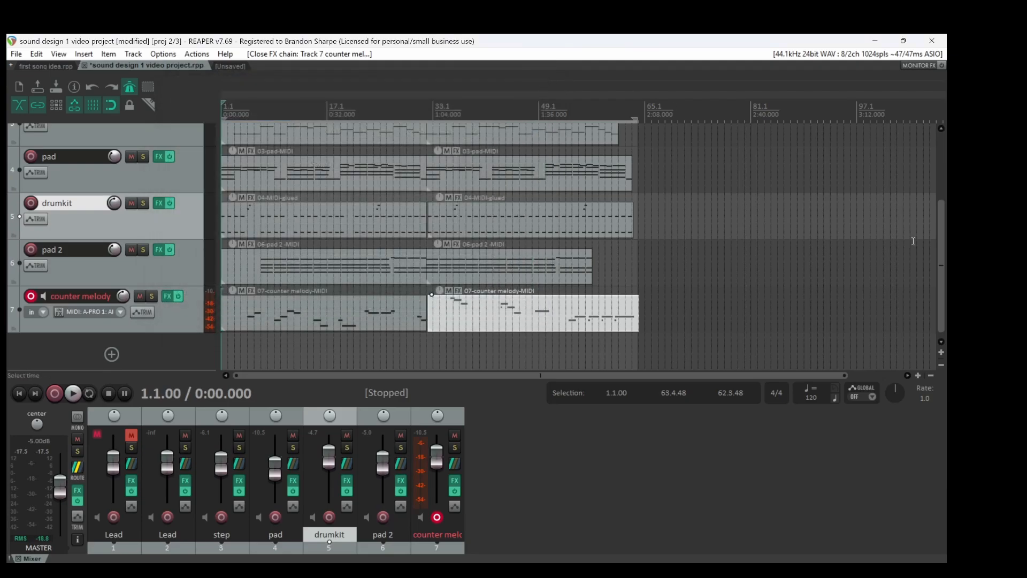
pyautogui.moveTo(933, 265)
pyautogui.mouseDown()
pyautogui.moveTo(934, 216)
pyautogui.moveTo(927, 239)
pyautogui.moveTo(936, 272)
pyautogui.moveTo(940, 241)
pyautogui.moveTo(931, 252)
pyautogui.mouseUp()
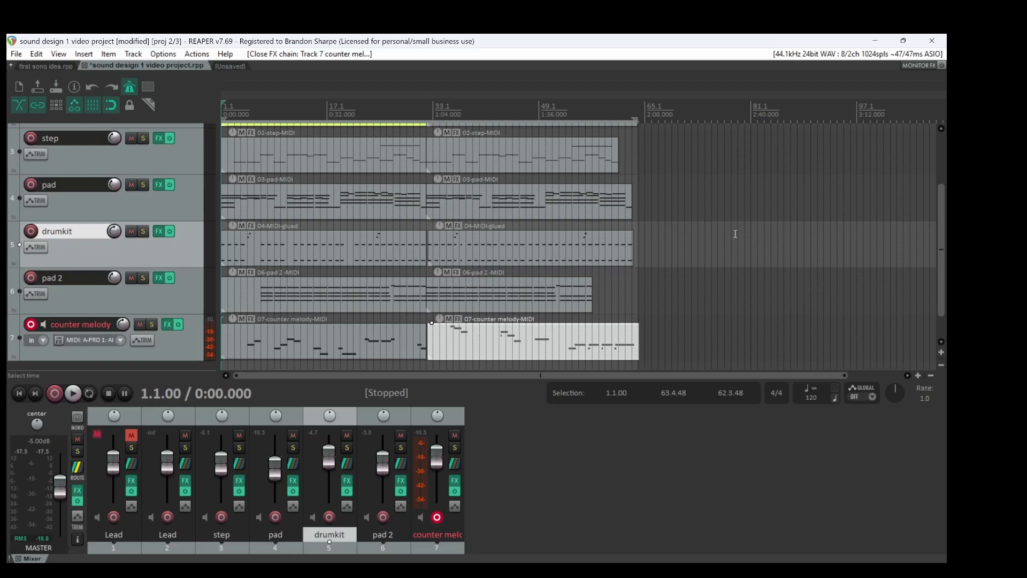
pyautogui.click(30, 326)
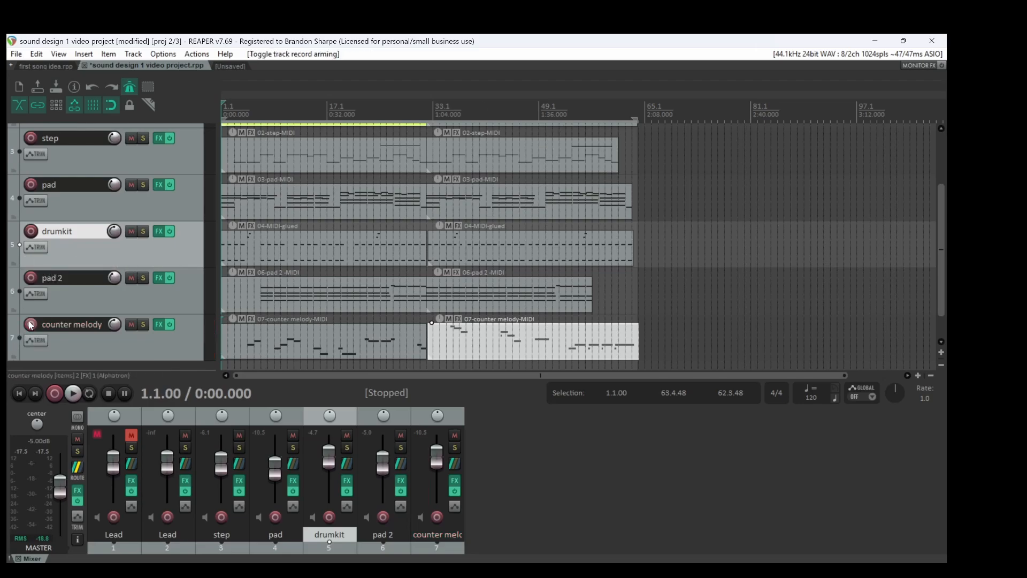
# Play the whole project from the start and review the MIDI items of the tracks from Lead to counter melody
pyautogui.click(76, 394)
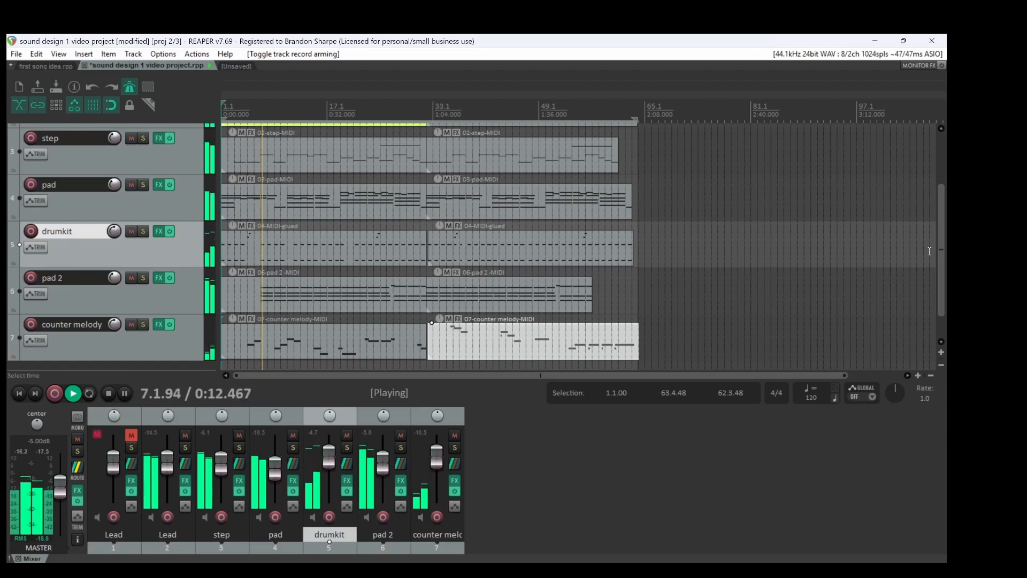
pyautogui.moveTo(942, 263)
pyautogui.mouseDown()
pyautogui.moveTo(941, 229)
pyautogui.moveTo(946, 244)
pyautogui.mouseUp()
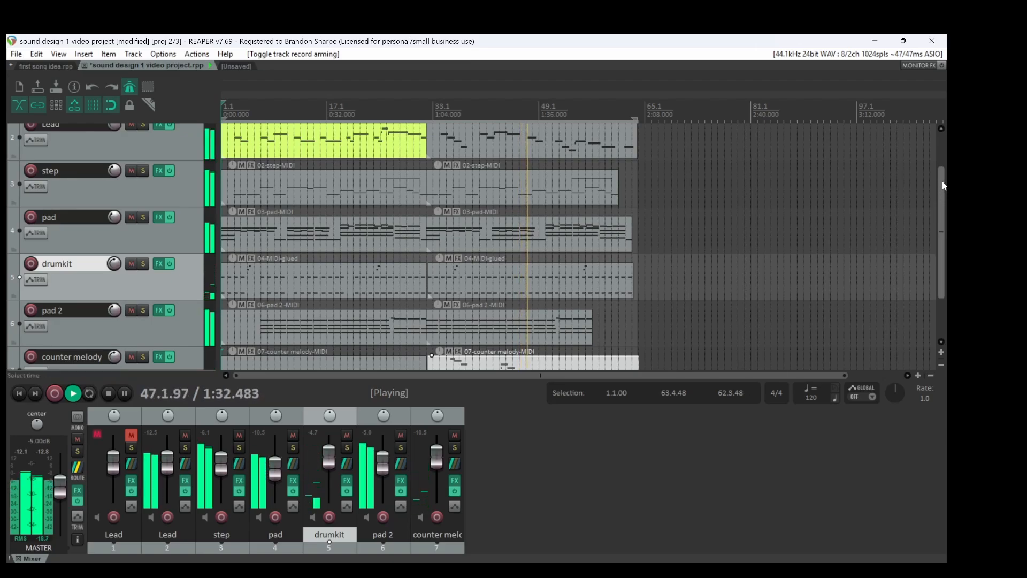
pyautogui.scroll(-3, 944, 186)
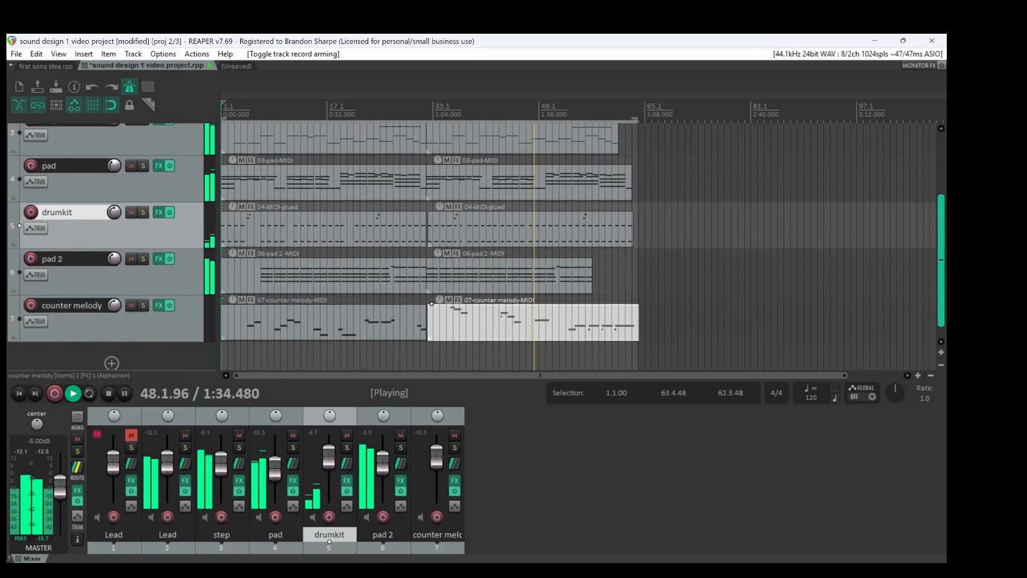
pyautogui.scroll(2, 941, 240)
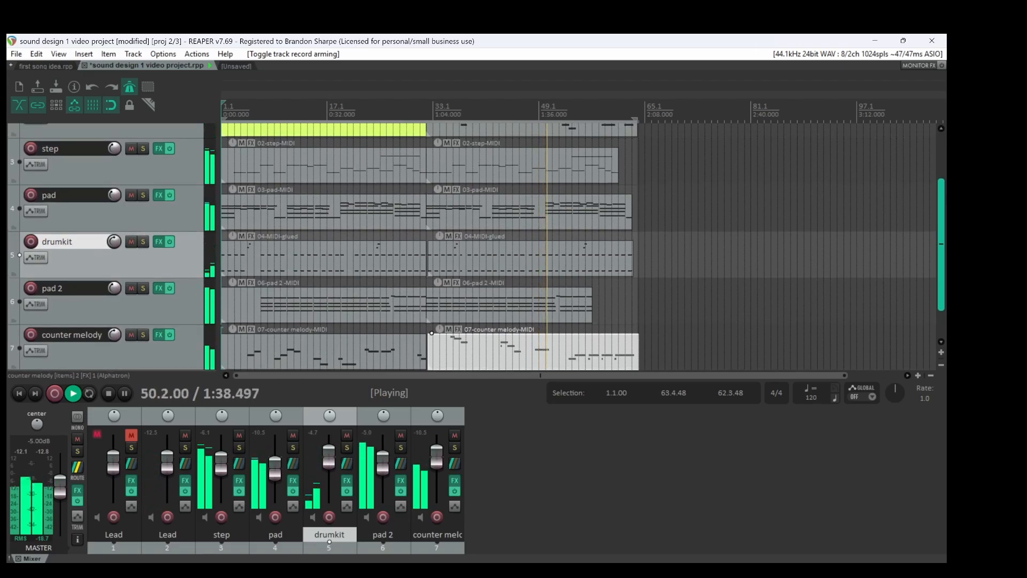
pyautogui.scroll(1, 474, 246)
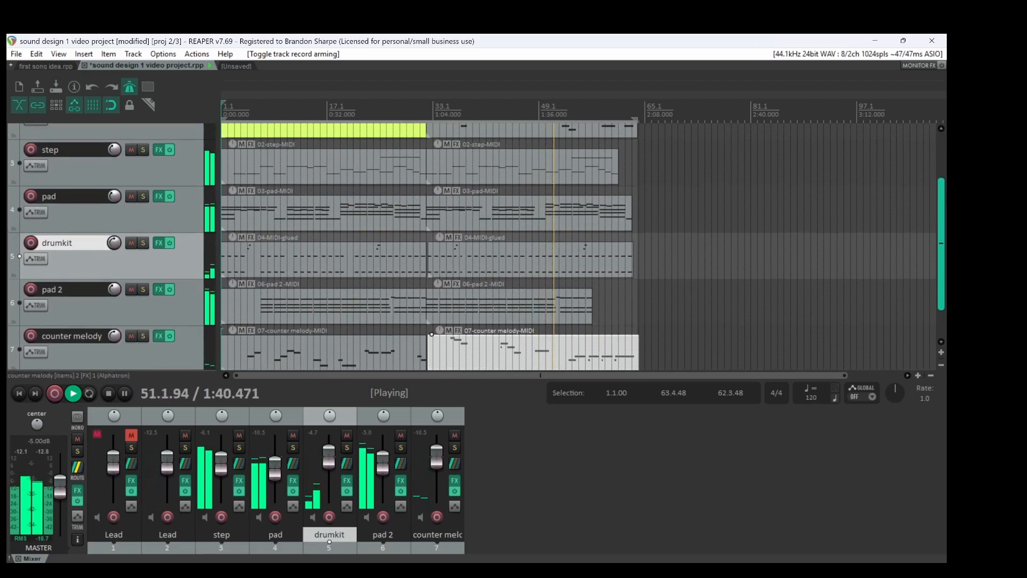
pyautogui.scroll(3, 474, 246)
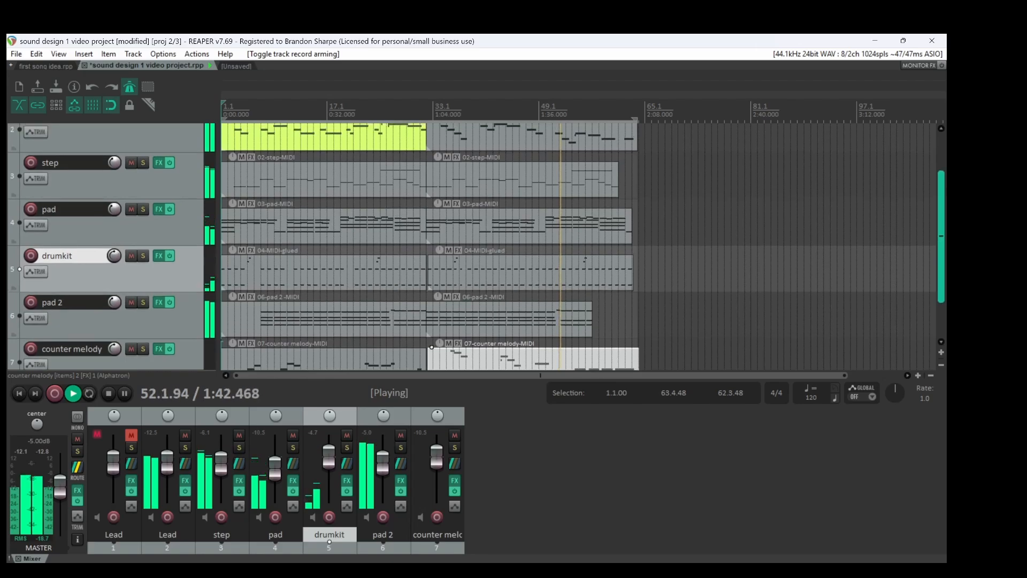
pyautogui.scroll(1, 474, 246)
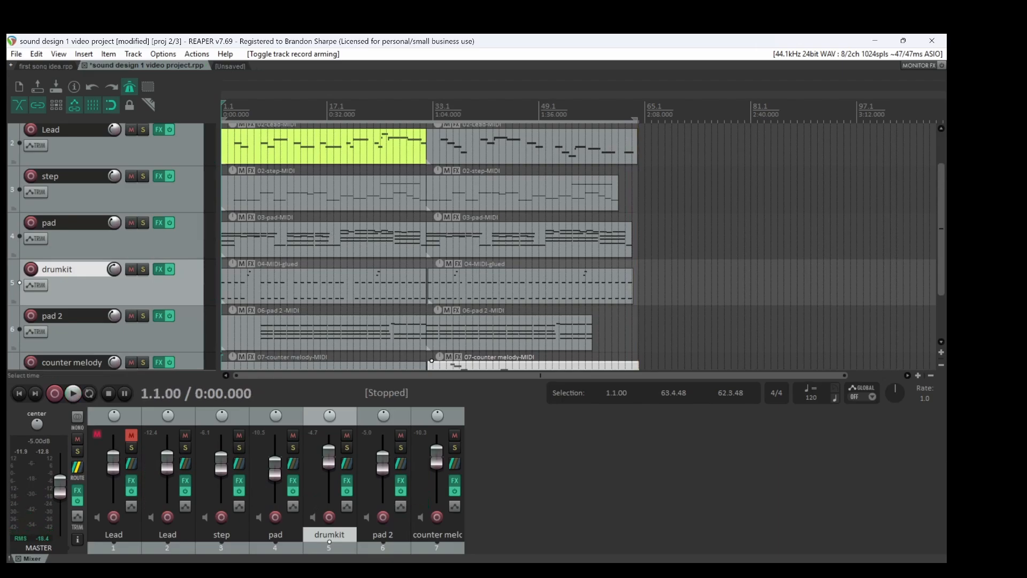
pyautogui.scroll(-3, 941, 257)
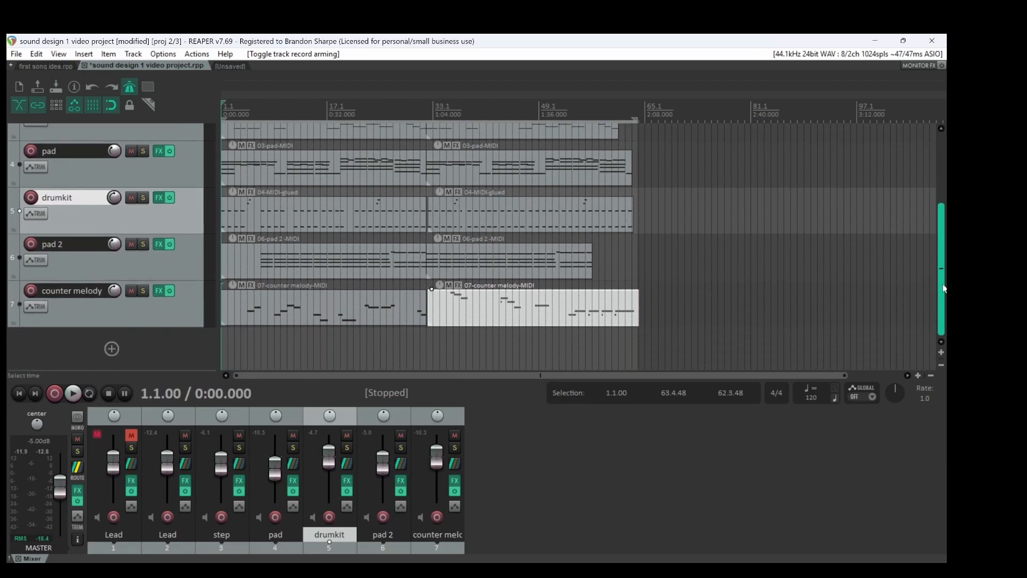
pyautogui.scroll(2, 943, 257)
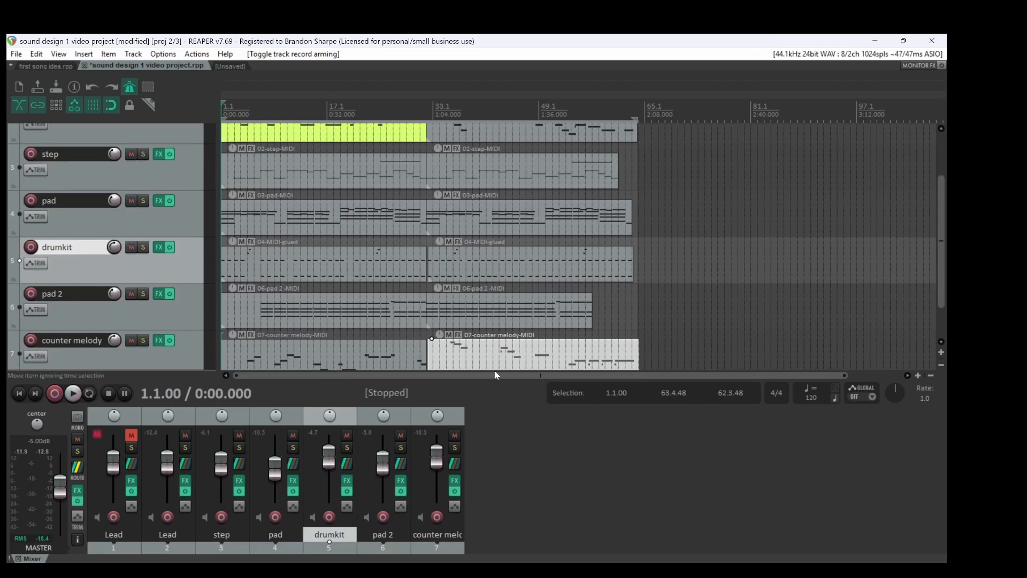